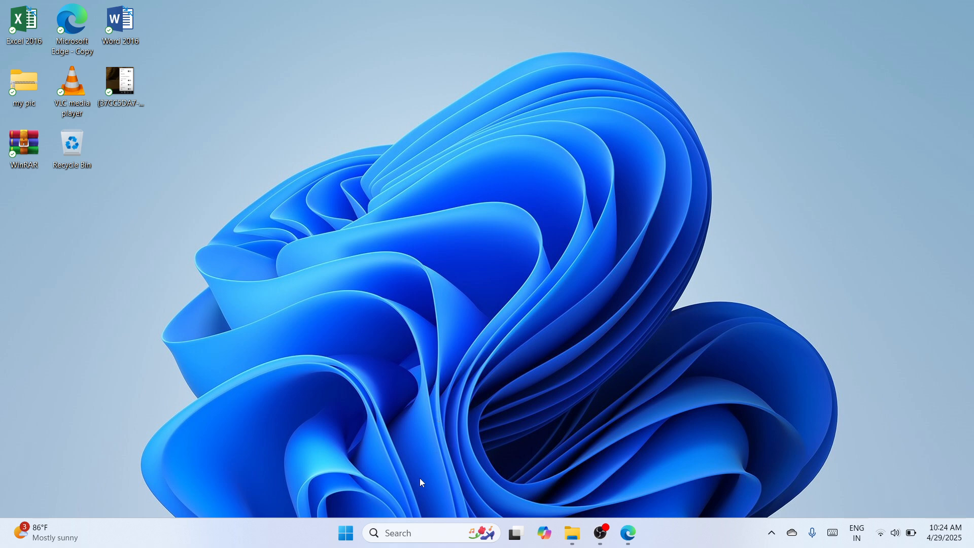
# Step: Open the Windows Settings app and go to the Other troubleshooters page within the system troubleshooting settings
pyautogui.click(406, 535)
pyautogui.write('sett')
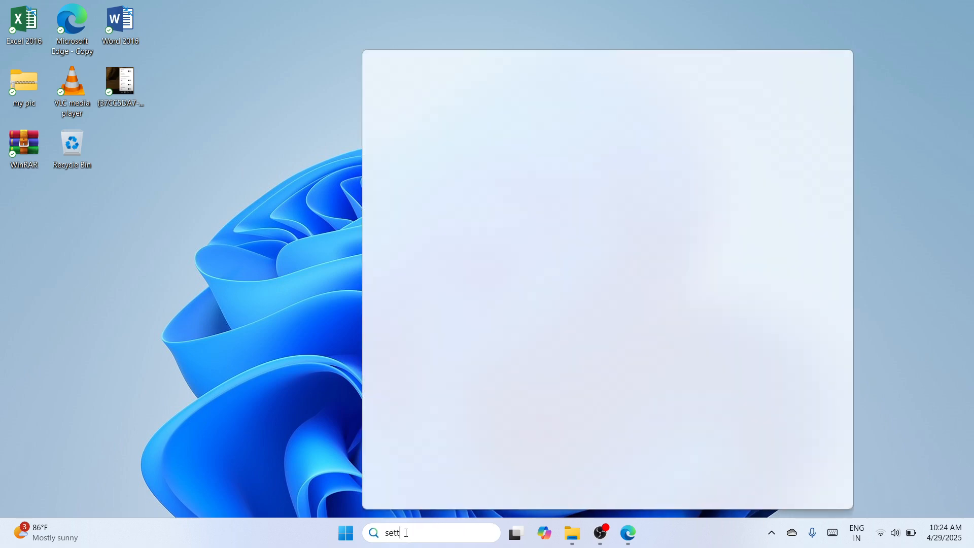
pyautogui.write('ings')
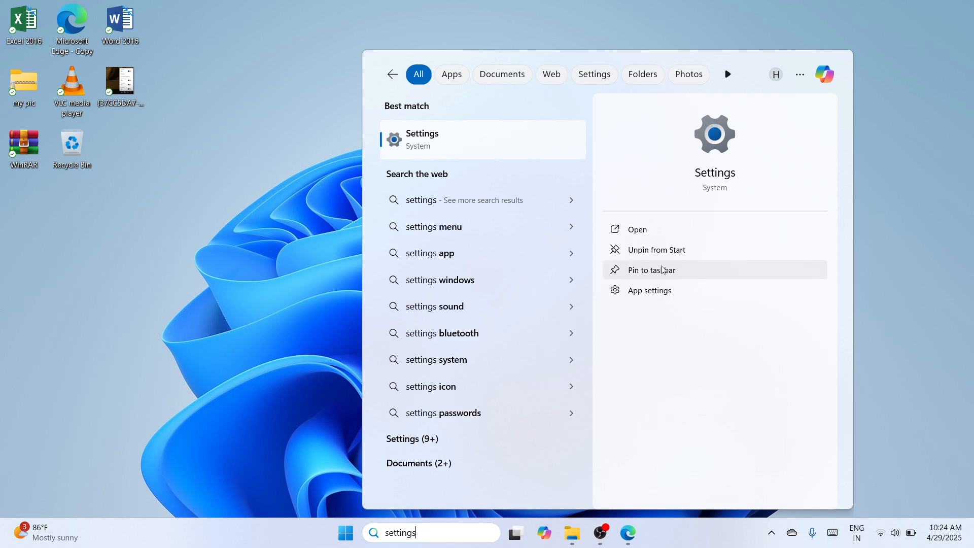
pyautogui.click(655, 231)
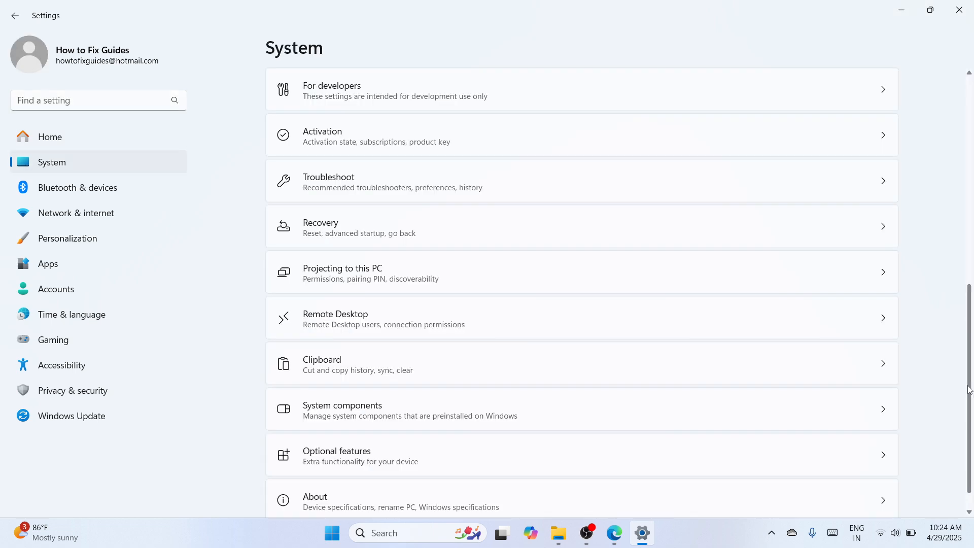
pyautogui.click(762, 201)
pyautogui.click(762, 202)
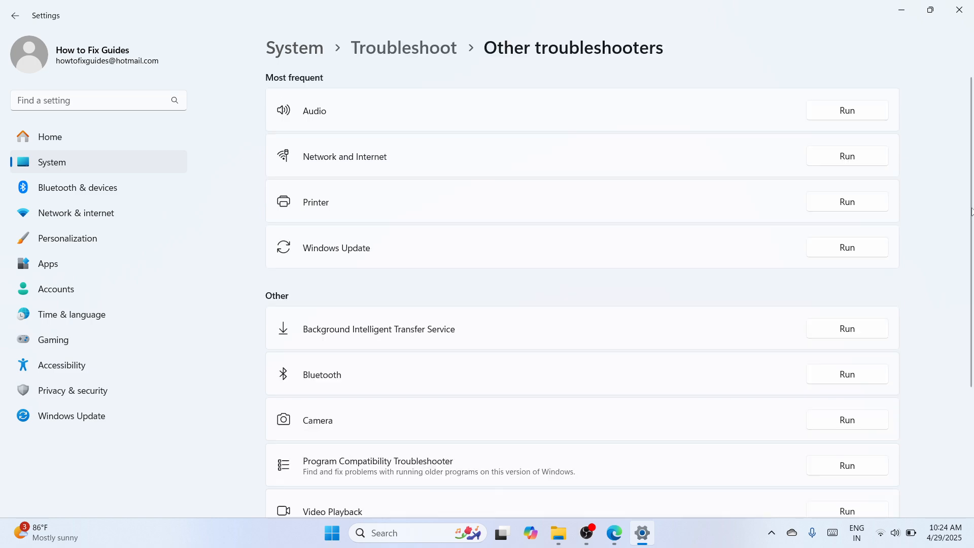
# Step: Look through the list of other troubleshooters and close Settings
pyautogui.moveTo(972, 212); pyautogui.dragTo(956, 224)
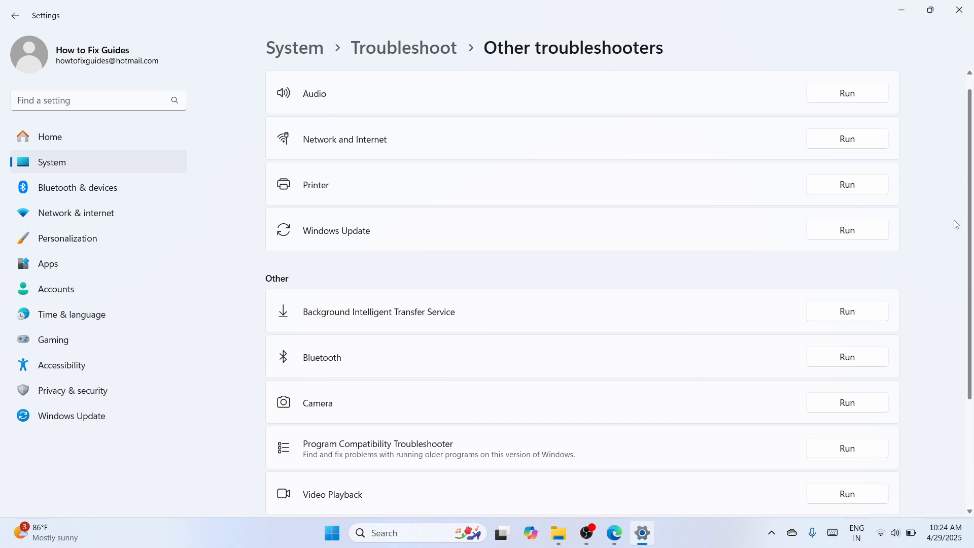
pyautogui.scroll(1, 851, 252)
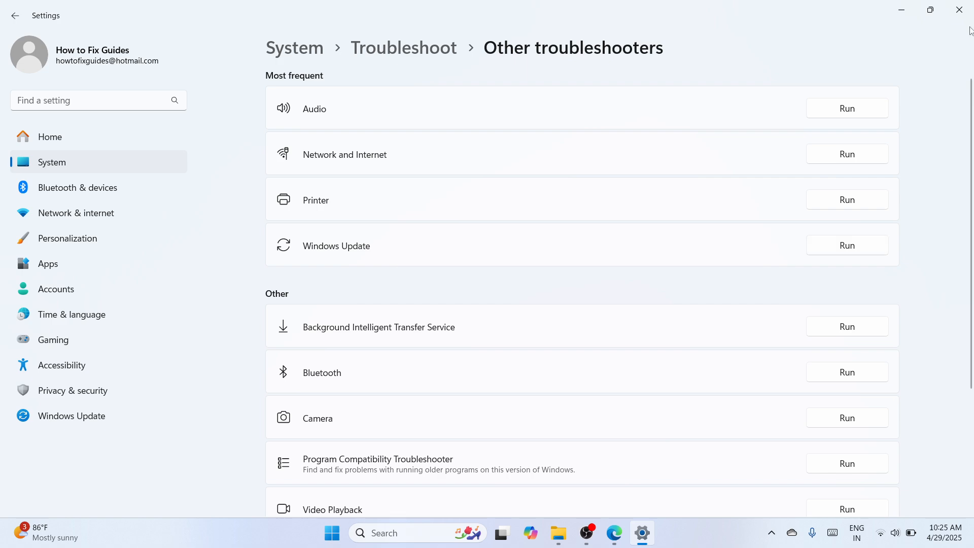
pyautogui.click(959, 10)
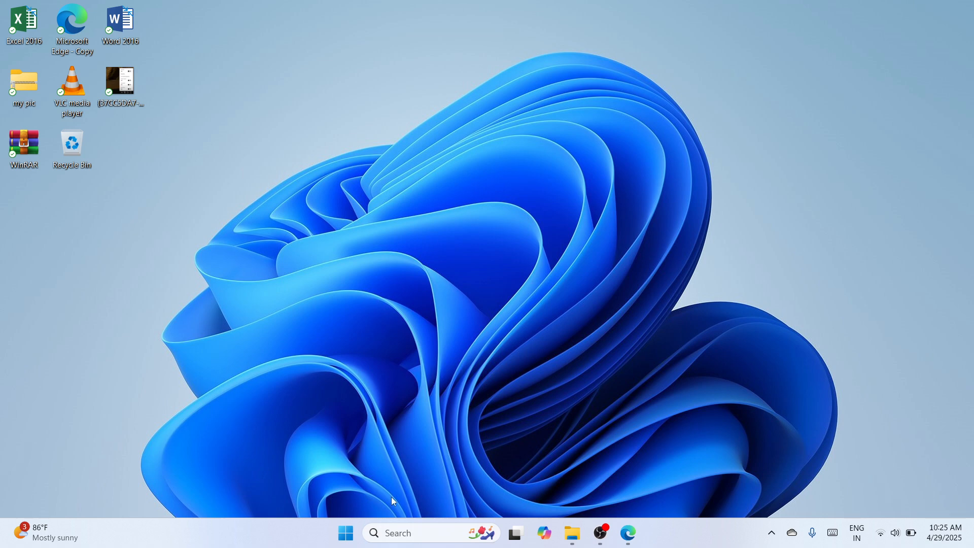
# Step: Open Device Manager and expand the Keyboards category
pyautogui.rightClick(347, 532)
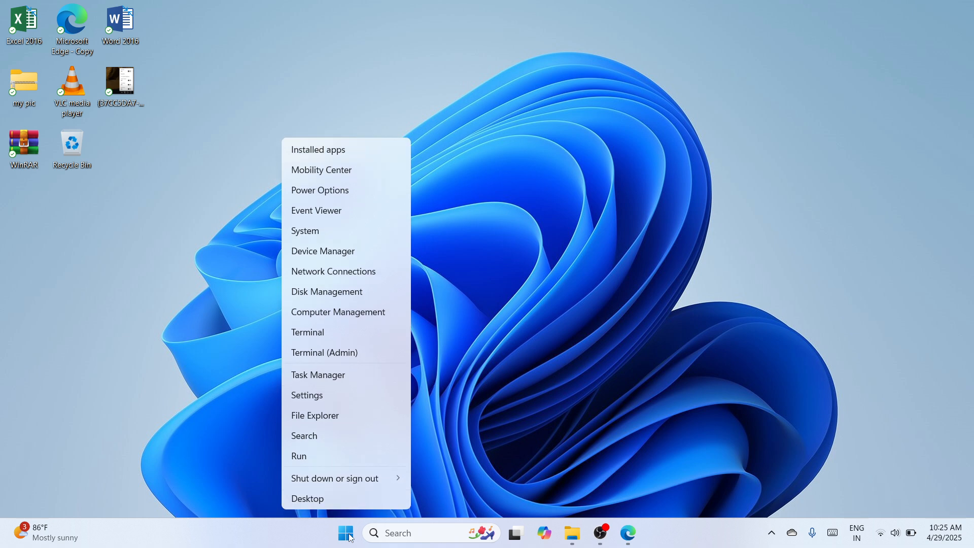
pyautogui.click(326, 251)
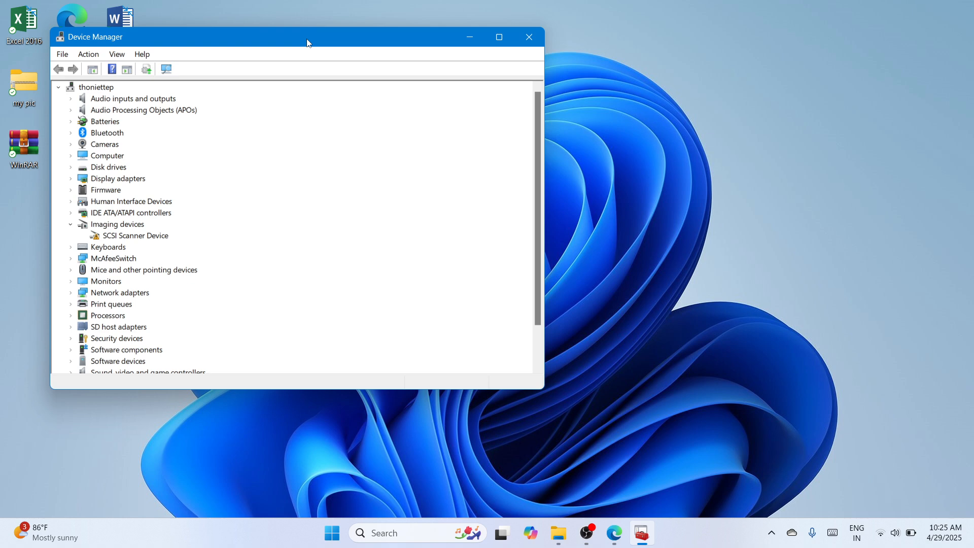
pyautogui.moveTo(309, 43); pyautogui.dragTo(485, 72)
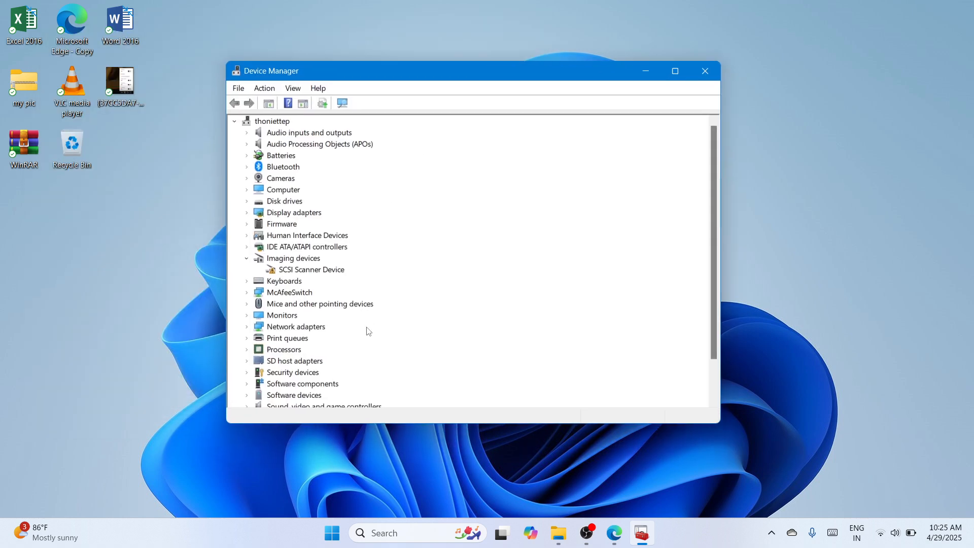
pyautogui.click(290, 282)
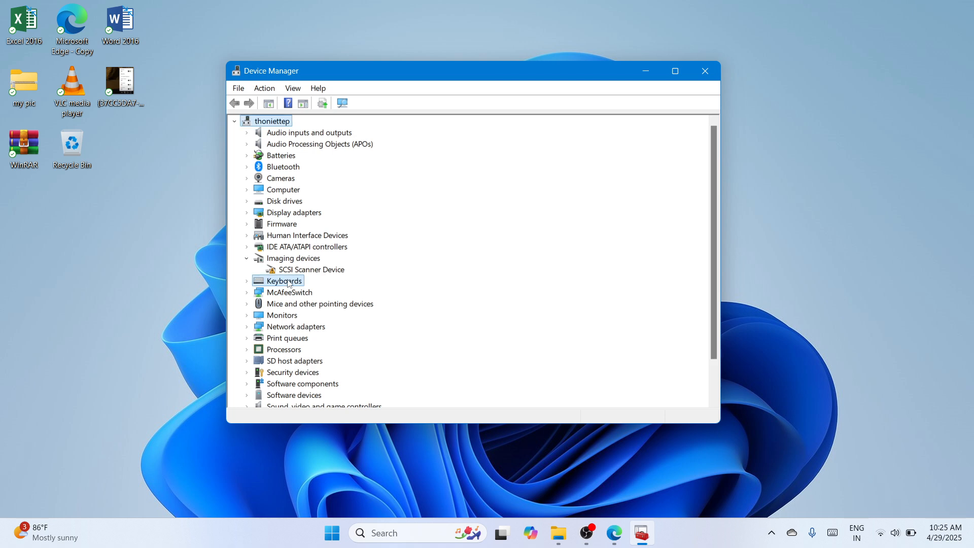
pyautogui.click(247, 281)
# Step: Run an automatic driver update search for the Standard PS/2 Keyboard and close the update wizard
pyautogui.click(329, 296)
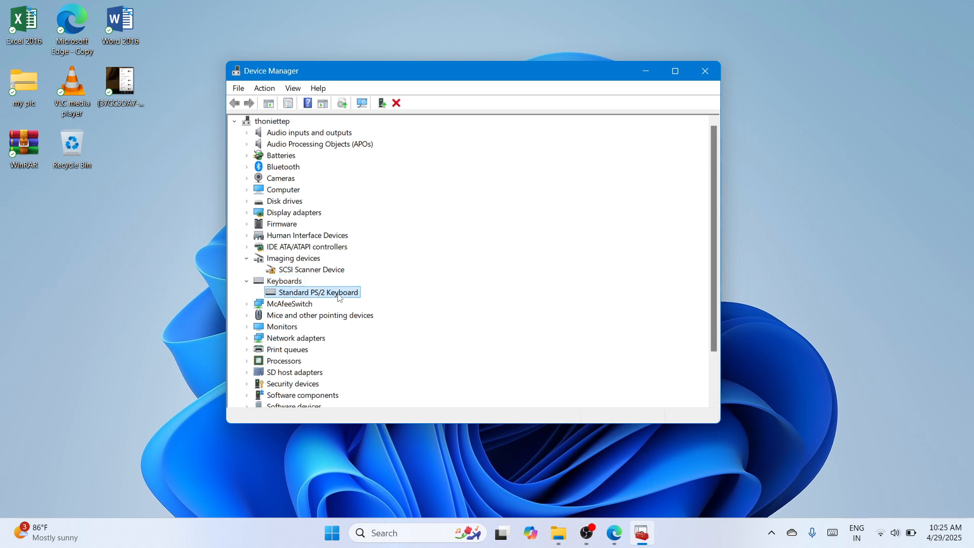
pyautogui.rightClick(339, 296)
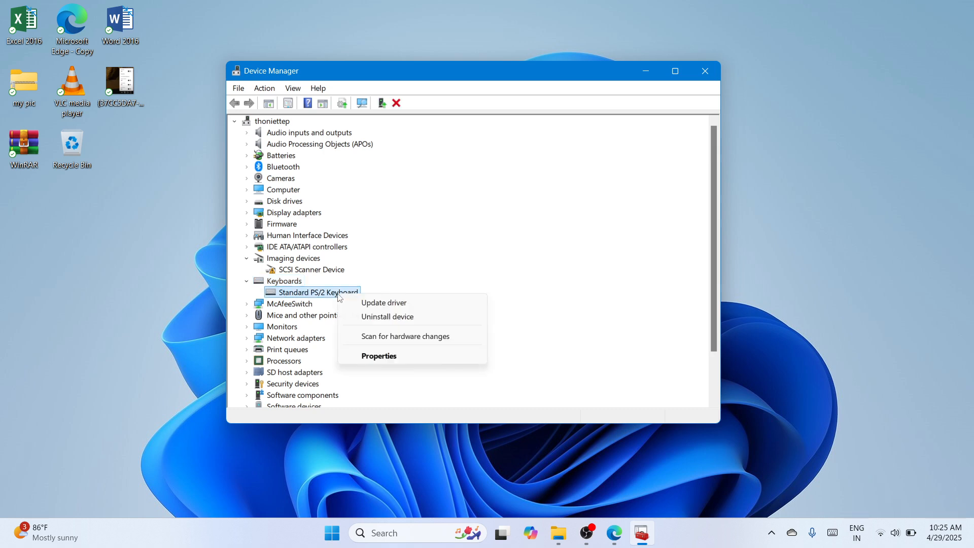
pyautogui.click(384, 304)
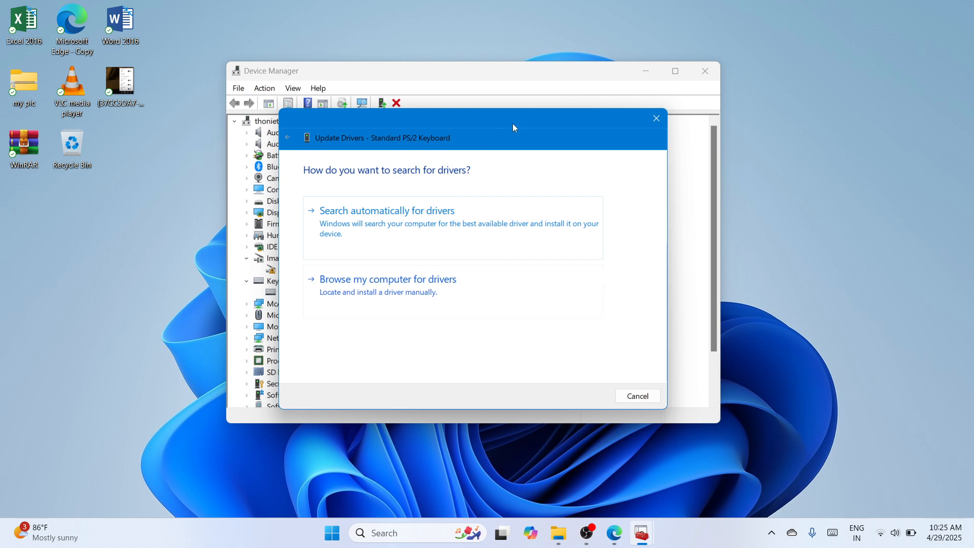
pyautogui.moveTo(513, 124); pyautogui.dragTo(564, 117)
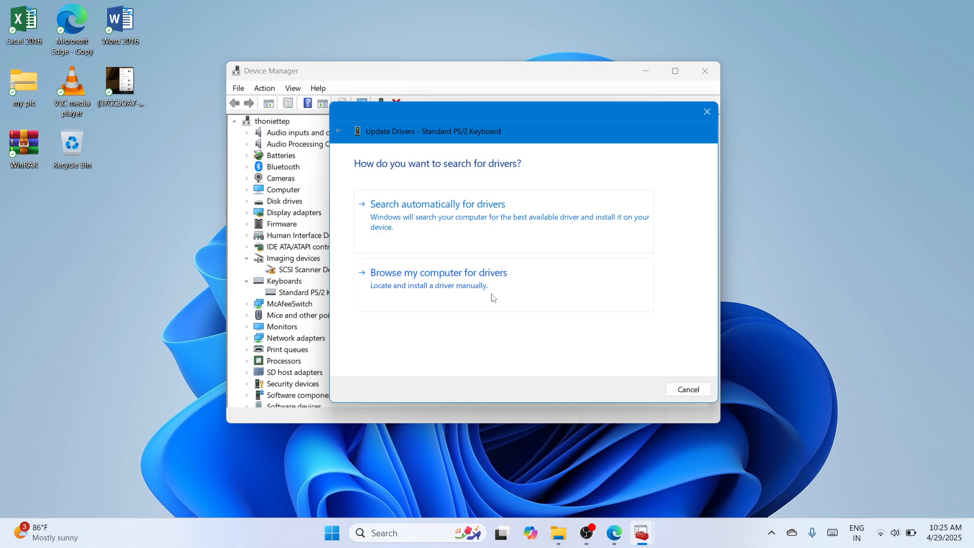
pyautogui.click(496, 241)
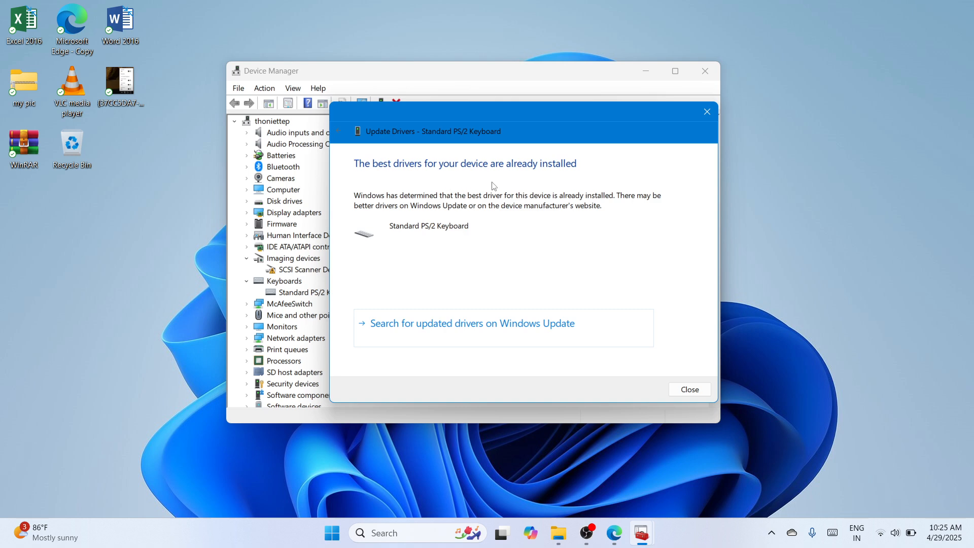
pyautogui.click(686, 391)
# Step: Try to update the keyboard manually by choosing the Standard PS/2 Keyboard driver from the computer's available drivers, then cancel
pyautogui.rightClick(324, 297)
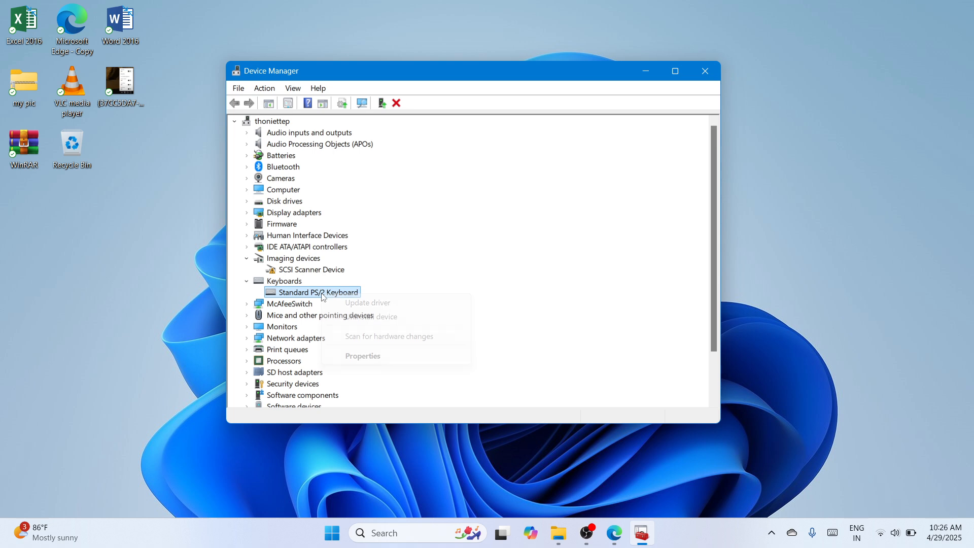
pyautogui.click(373, 303)
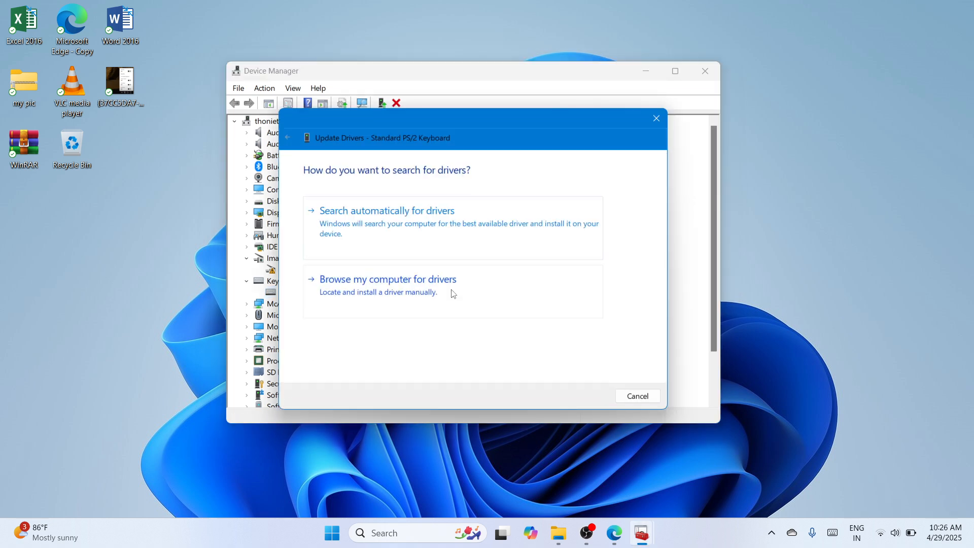
pyautogui.click(493, 296)
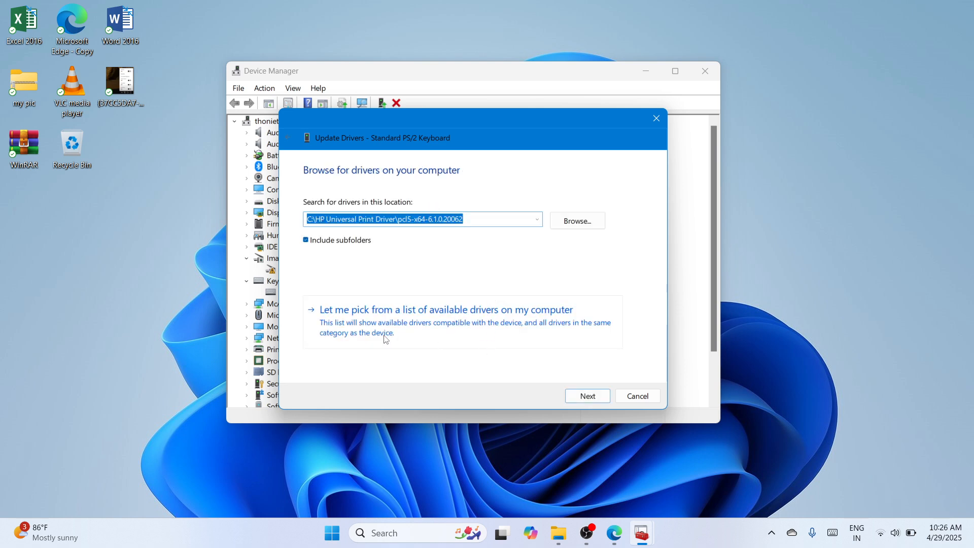
pyautogui.click(462, 335)
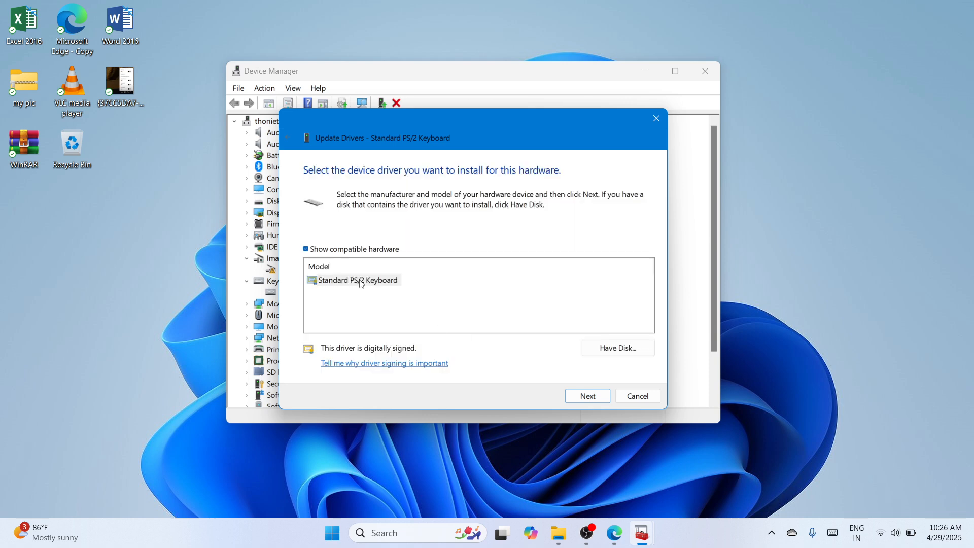
pyautogui.click(361, 283)
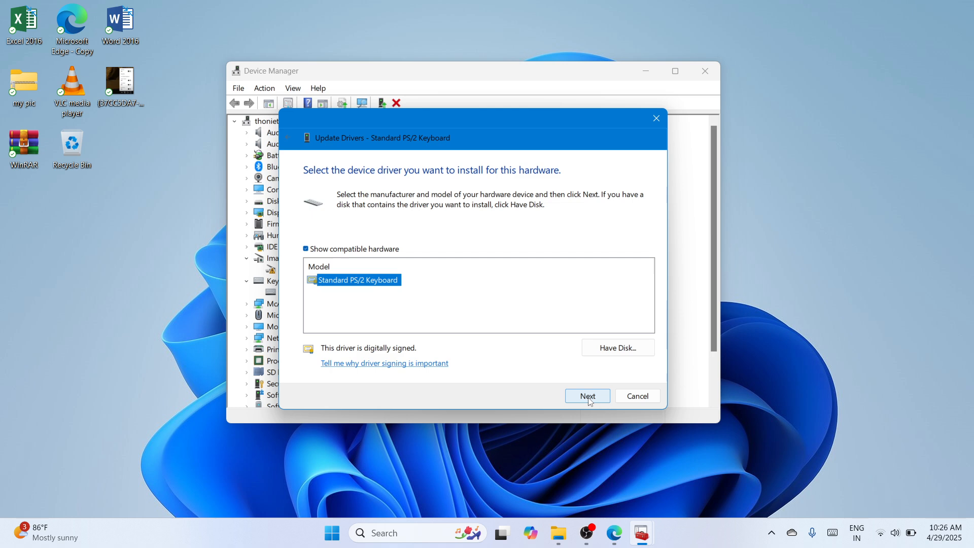
pyautogui.click(636, 398)
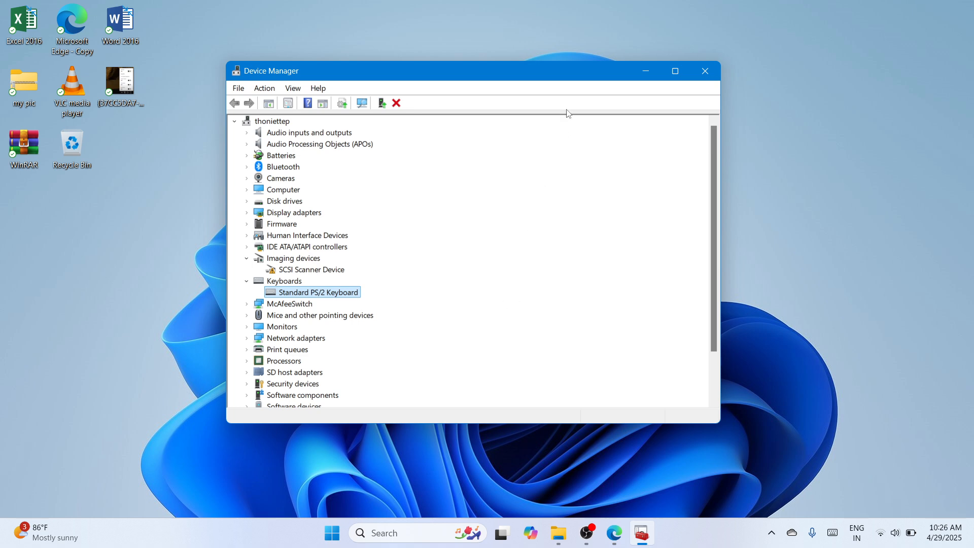
# Step: Bring up the uninstall confirmation for the Standard PS/2 Keyboard, dismiss it without uninstalling, and close Device Manager
pyautogui.moveTo(555, 66); pyautogui.dragTo(575, 65)
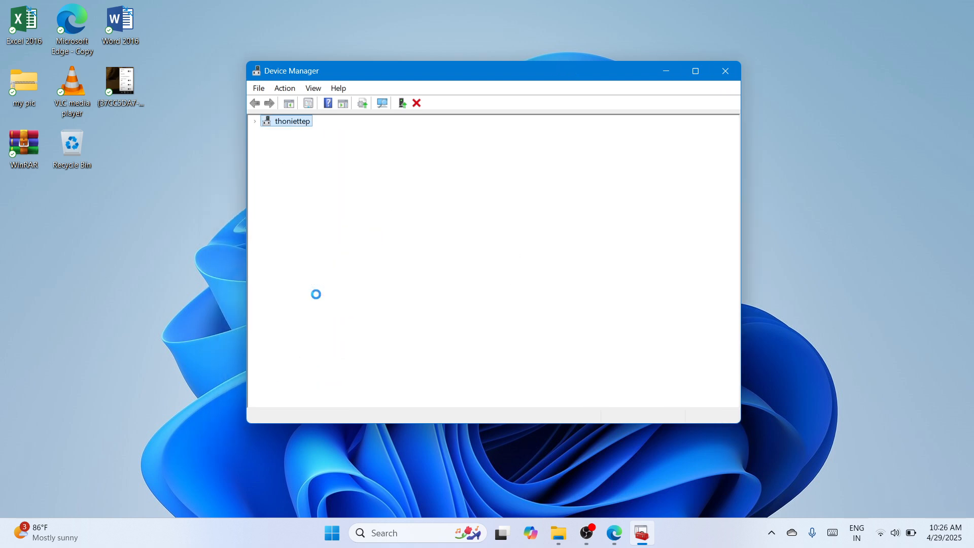
pyautogui.rightClick(315, 293)
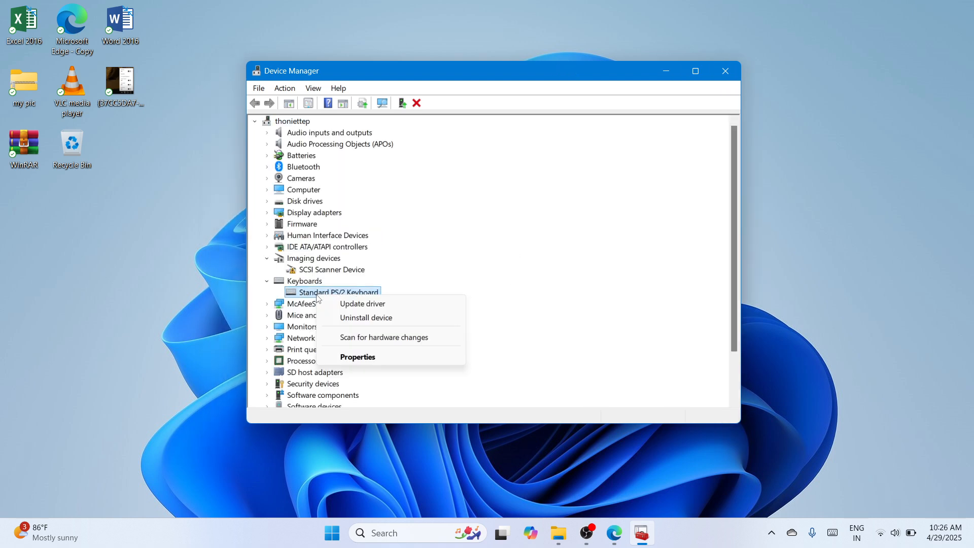
pyautogui.click(369, 323)
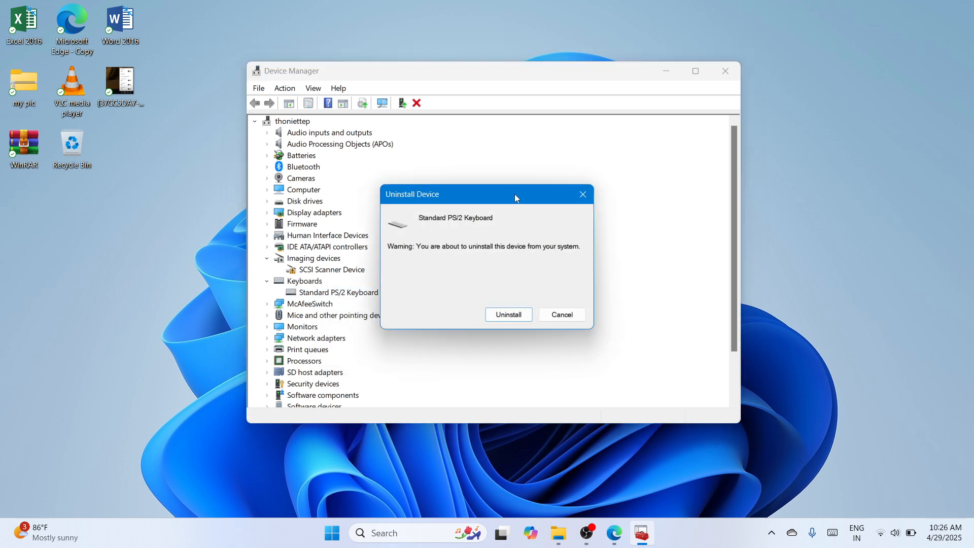
pyautogui.moveTo(514, 194); pyautogui.dragTo(584, 187)
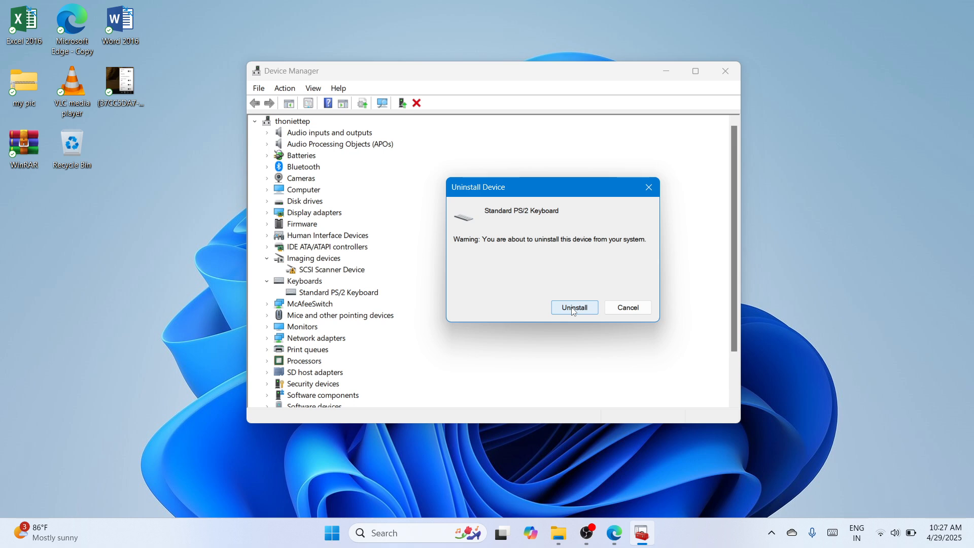
pyautogui.click(647, 190)
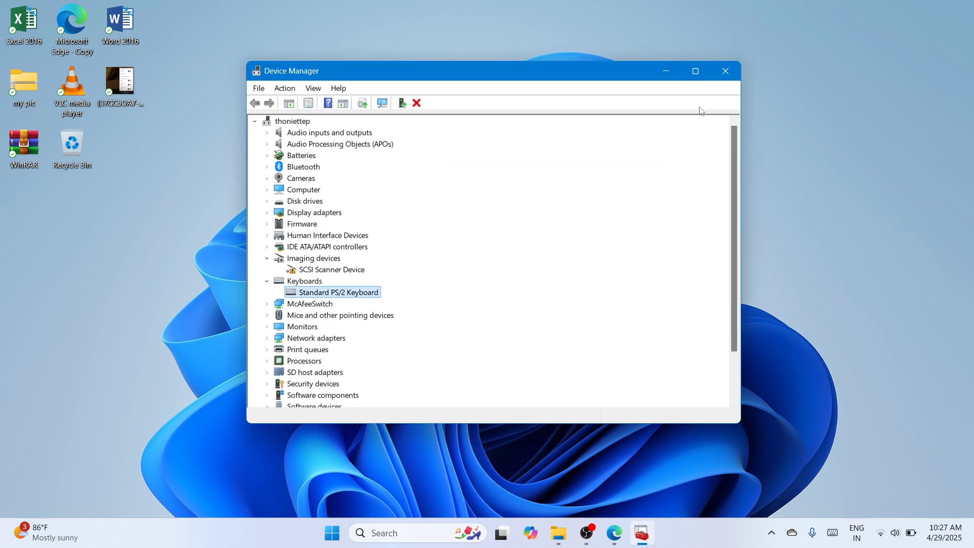
pyautogui.click(733, 77)
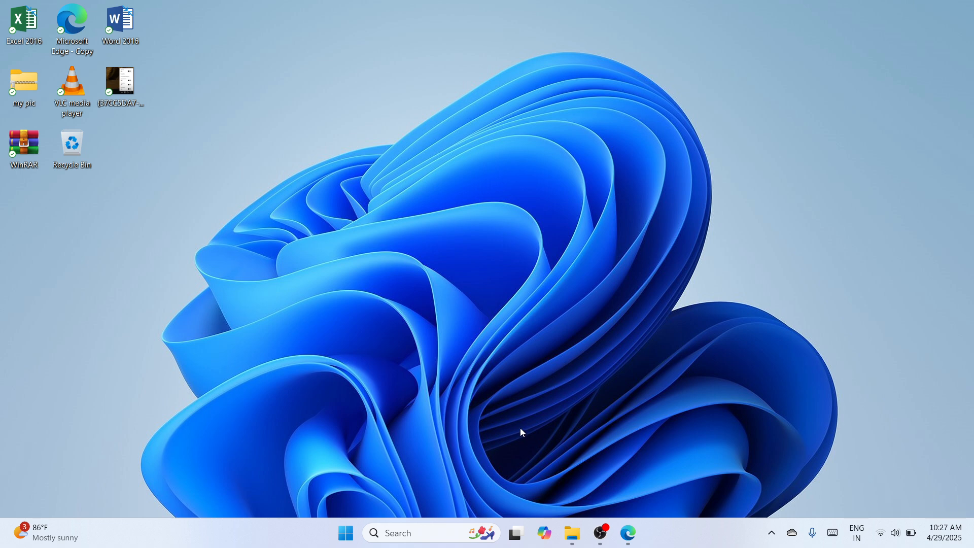
pyautogui.click(600, 533)
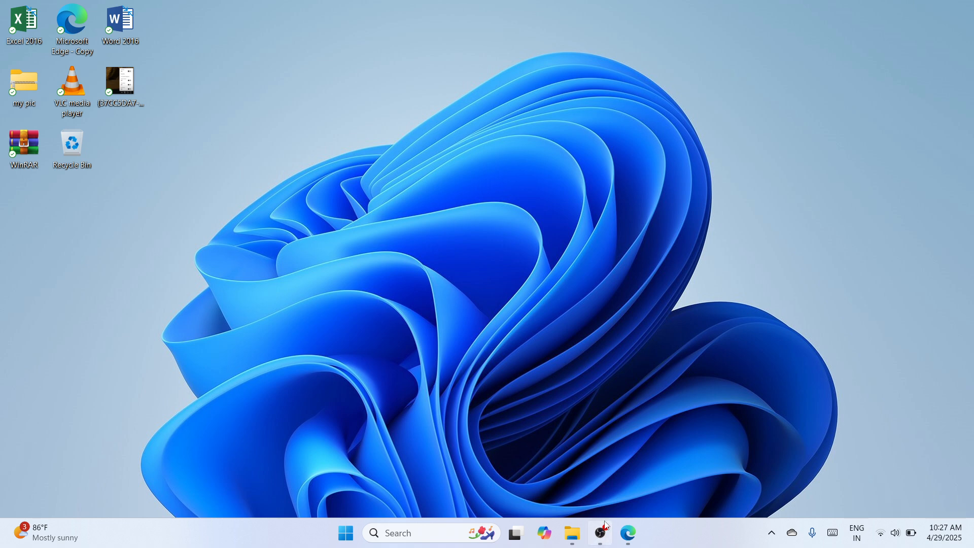